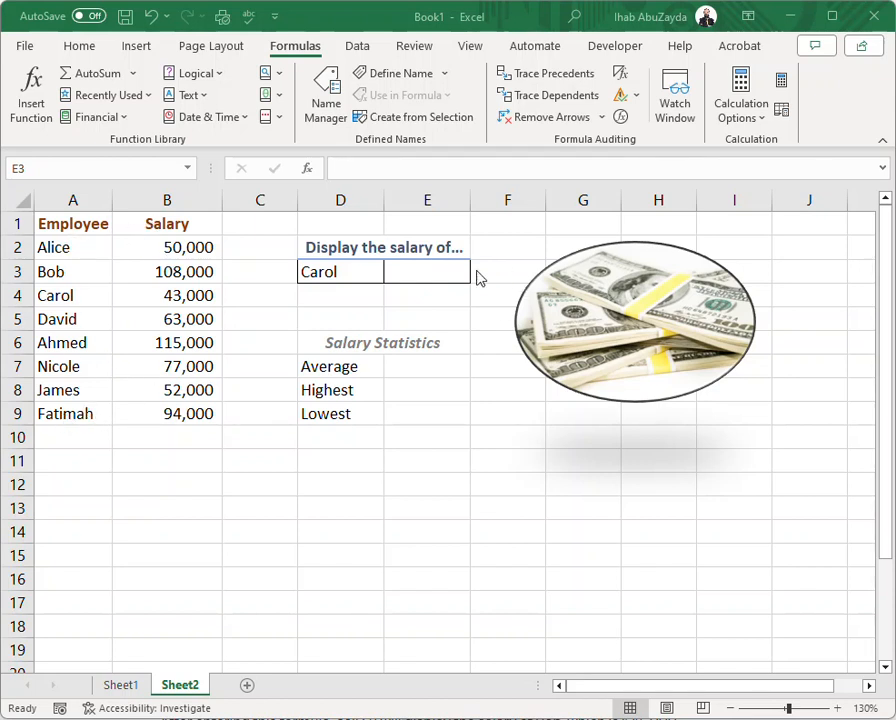
Start a VLOOKUP function in cell E3 with D3 as the lookup value and A2:B9 as the table array.
left_click(426, 271)
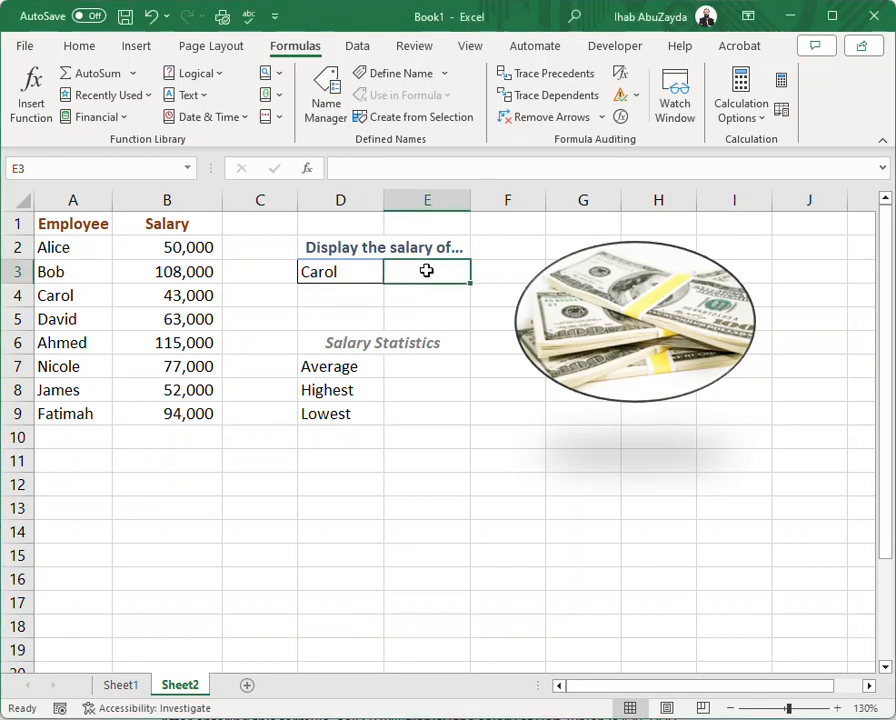
type("=vloo")
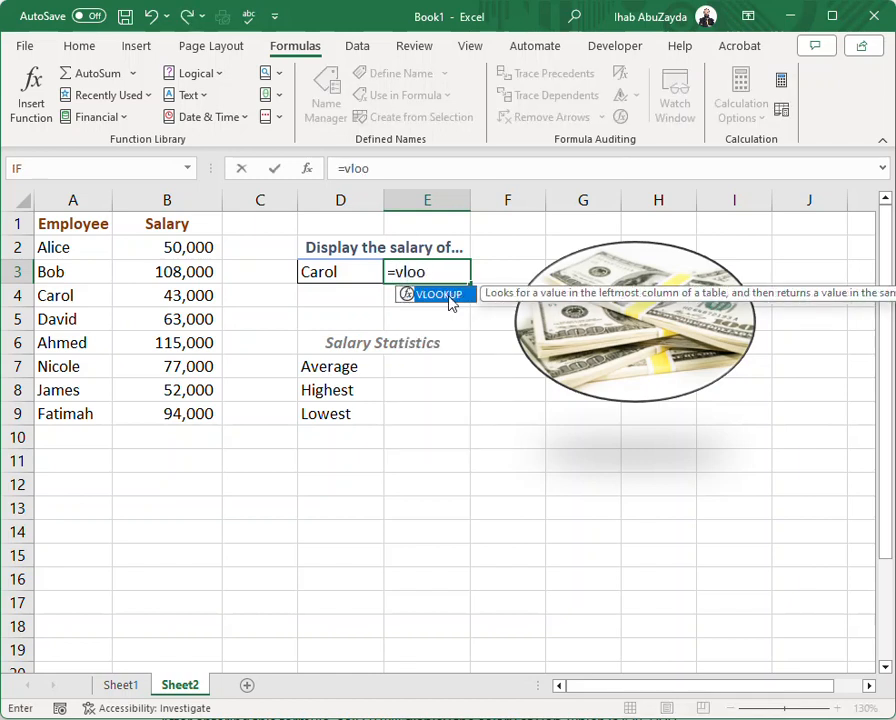
double_click(450, 296)
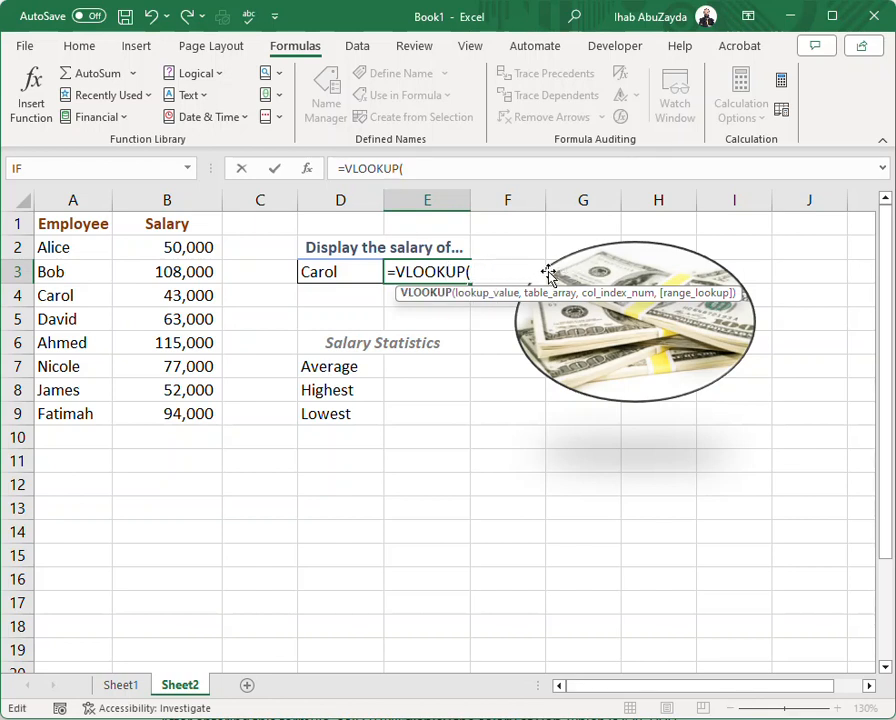
left_click(428, 274)
left_click(307, 170)
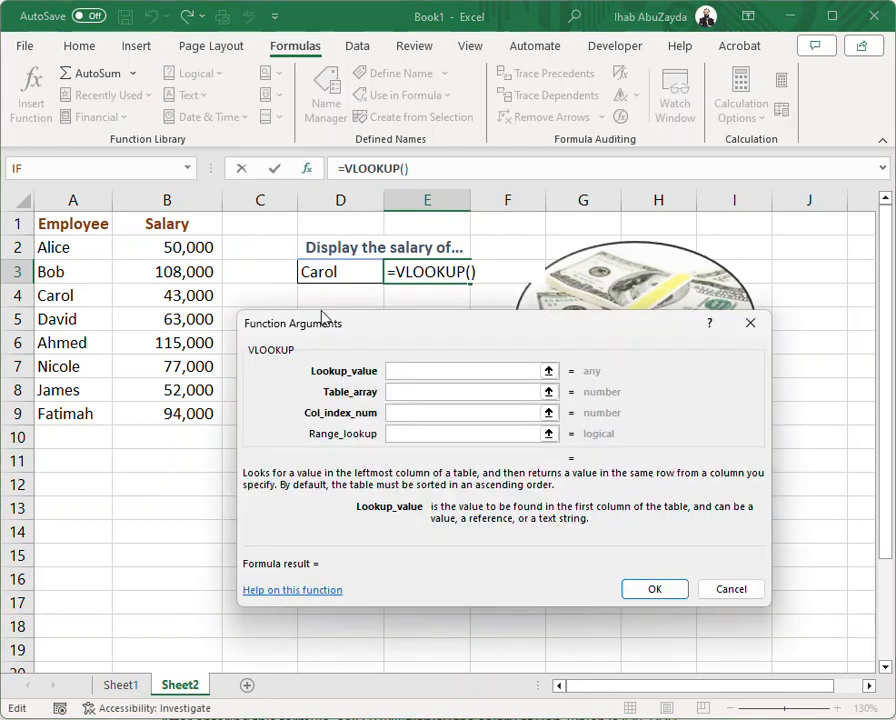
mouse_move(413, 329)
left_mouse_down()
mouse_move(474, 290)
mouse_move(430, 340)
mouse_move(418, 329)
left_mouse_up()
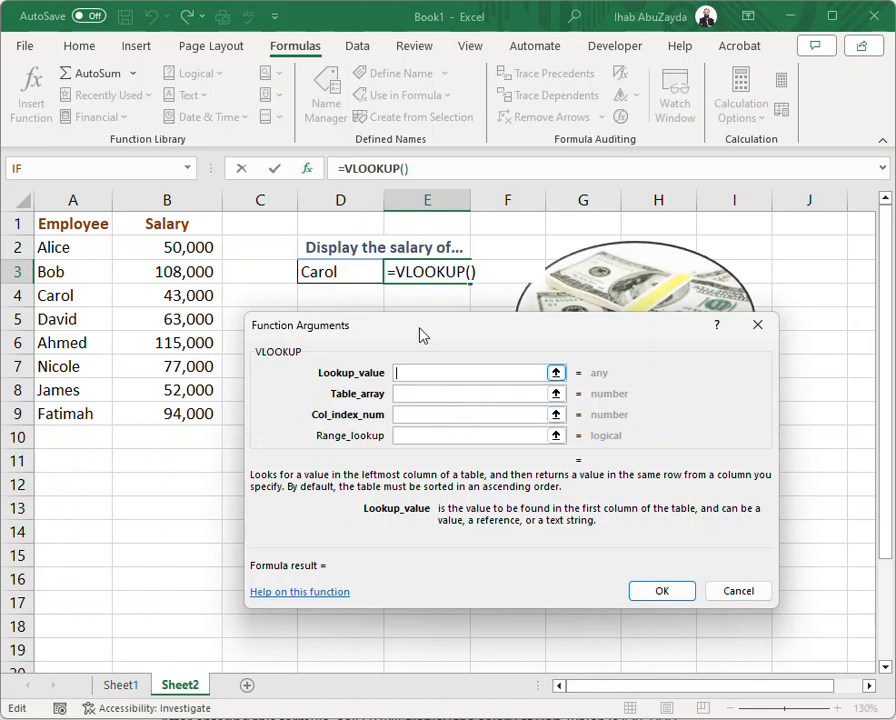
left_click(338, 271)
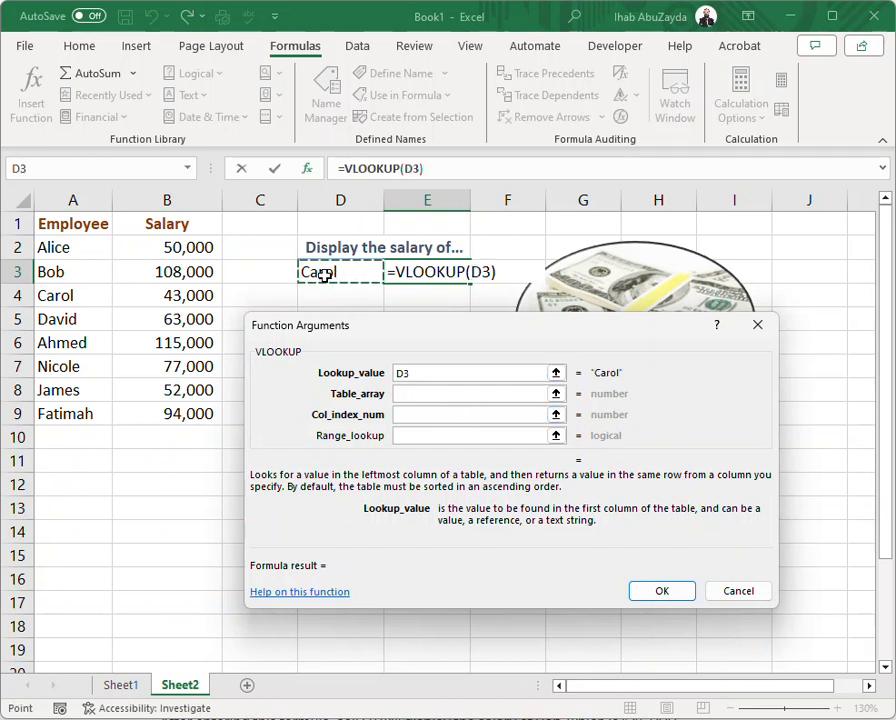
left_click(413, 398)
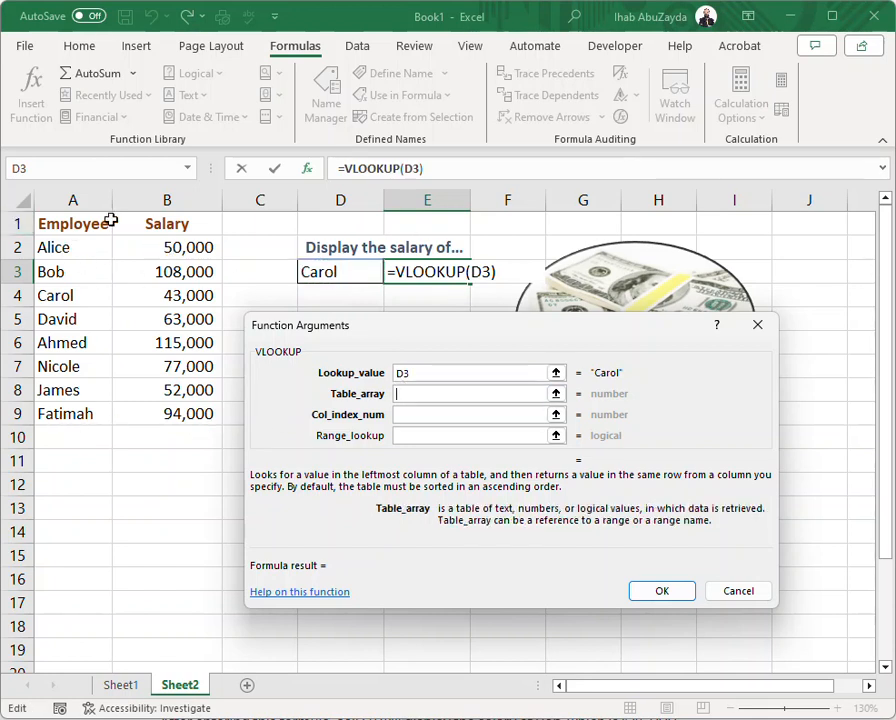
left_click(60, 248)
left_click_drag(60, 248, 166, 411)
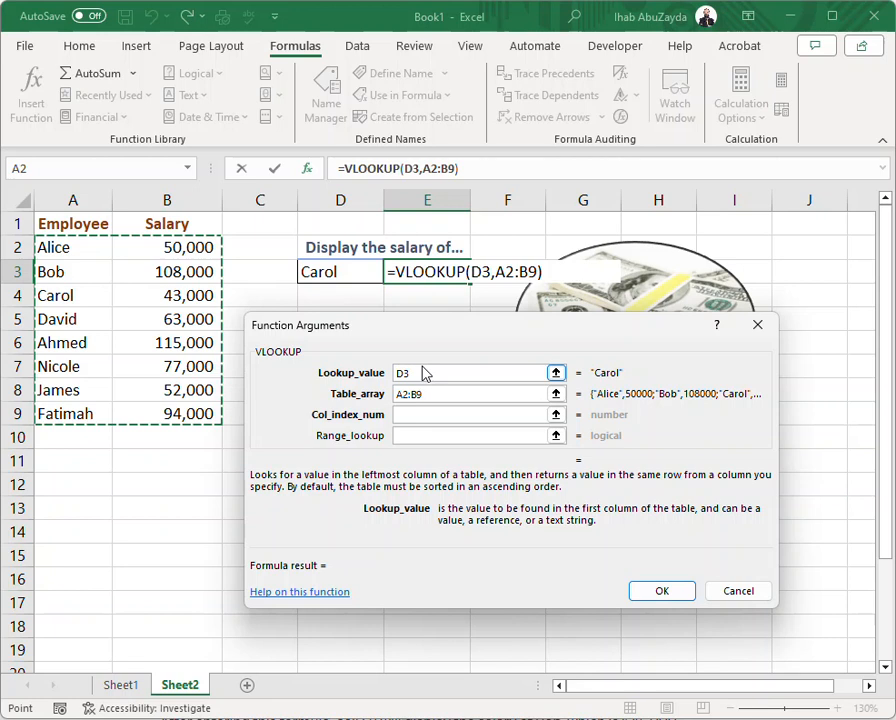
Set the VLOOKUP column index to 2 and the range lookup to FALSE, and insert the formula.
left_click(425, 417)
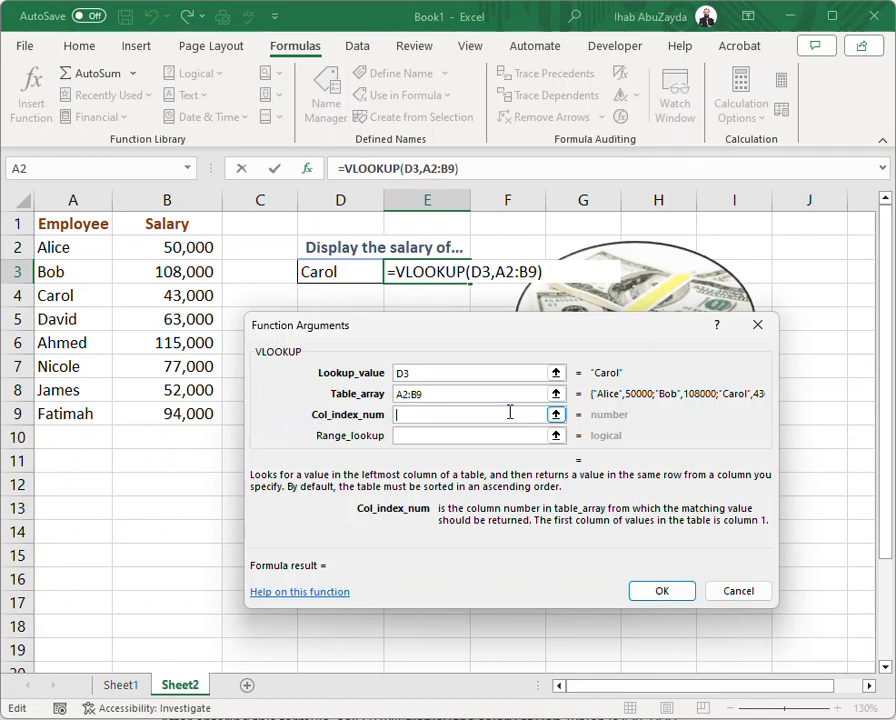
type("2")
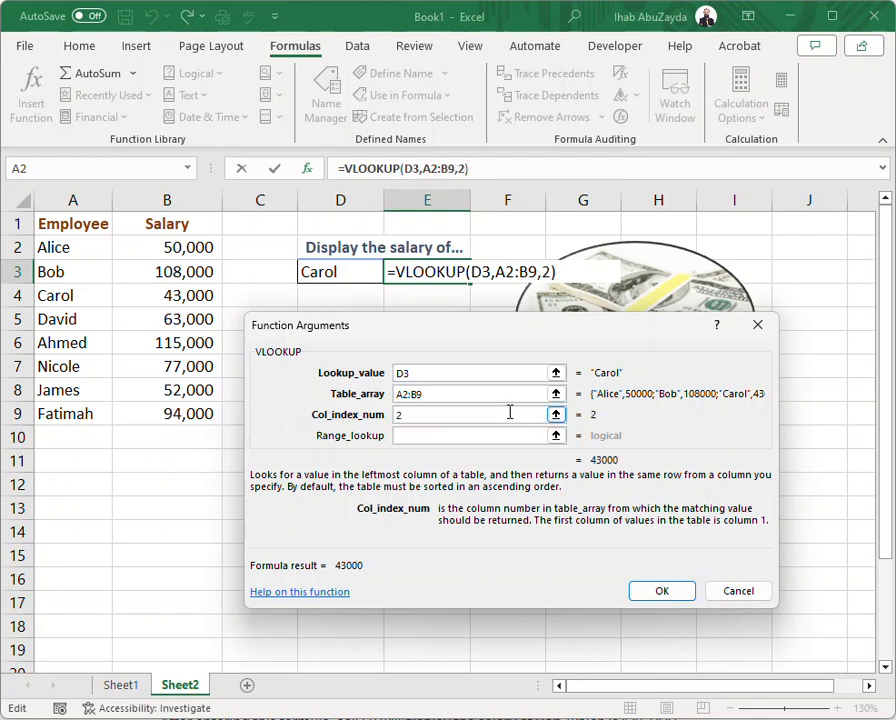
left_click(450, 437)
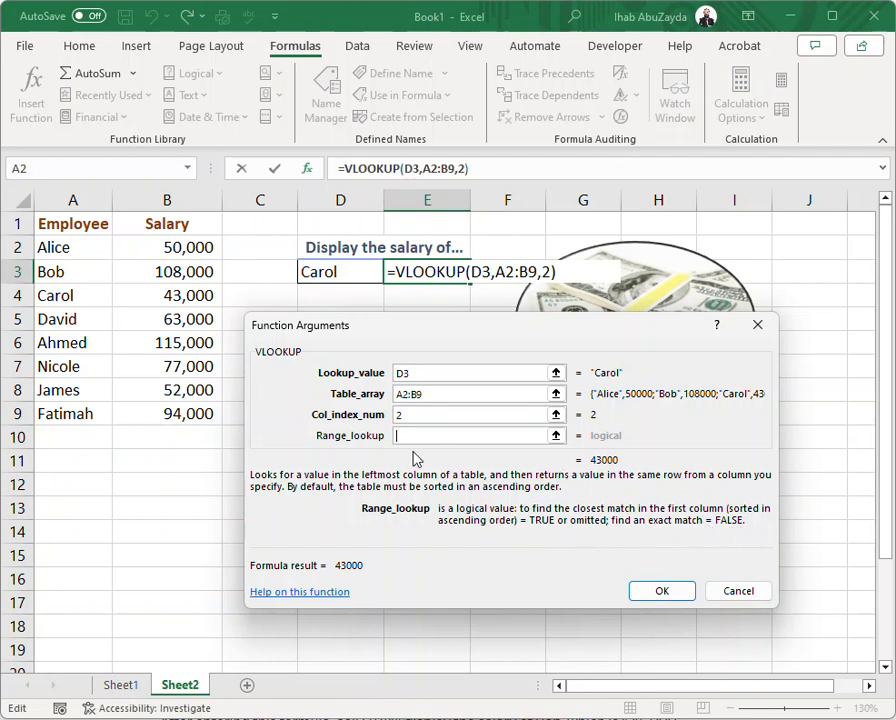
type("FALSE")
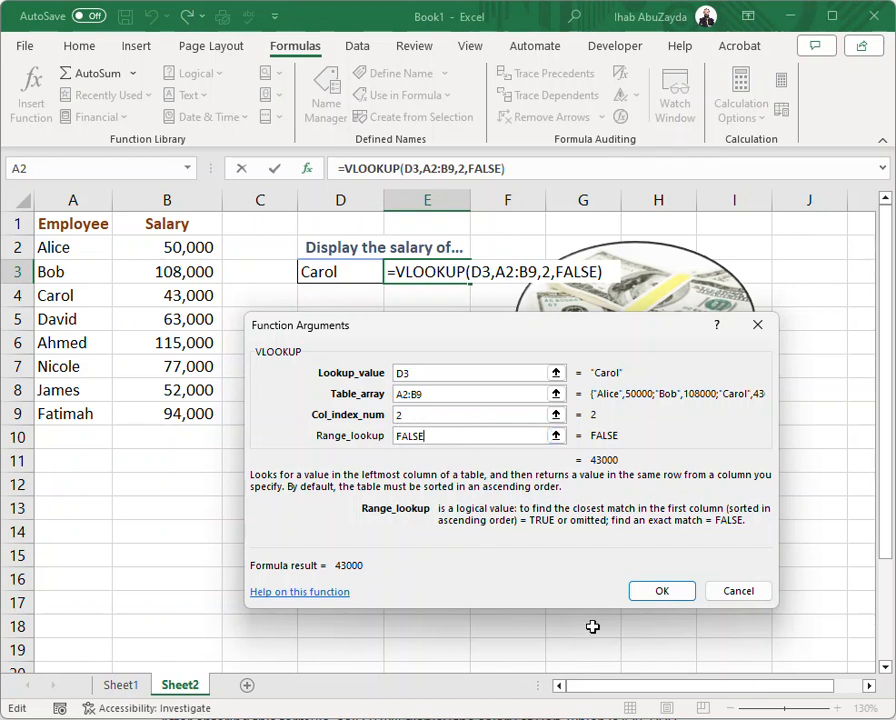
left_click(662, 591)
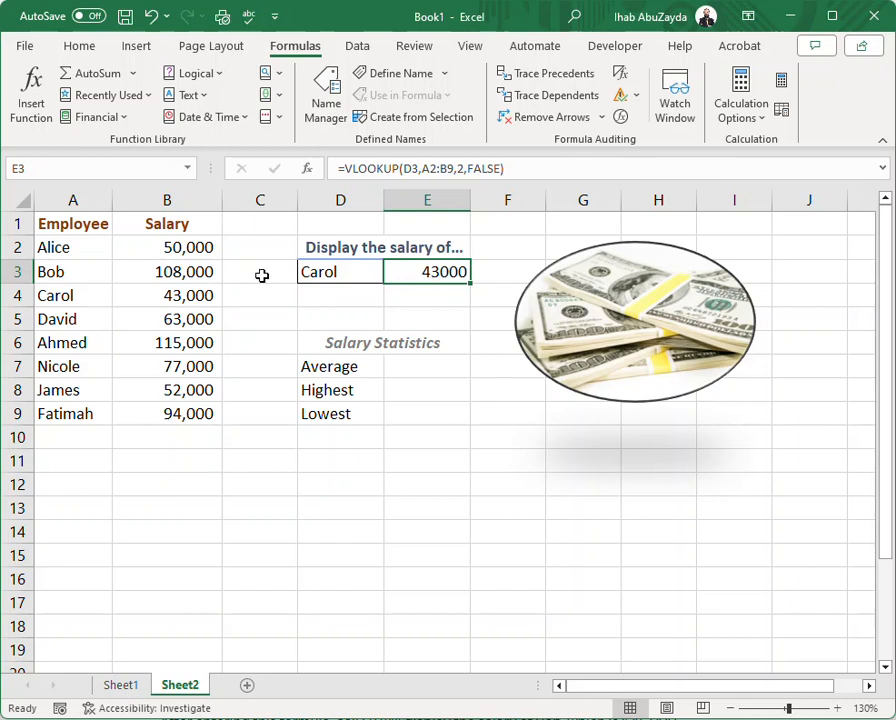
Format the salary result in E3 with a thousands separator and no decimal places.
left_click(79, 47)
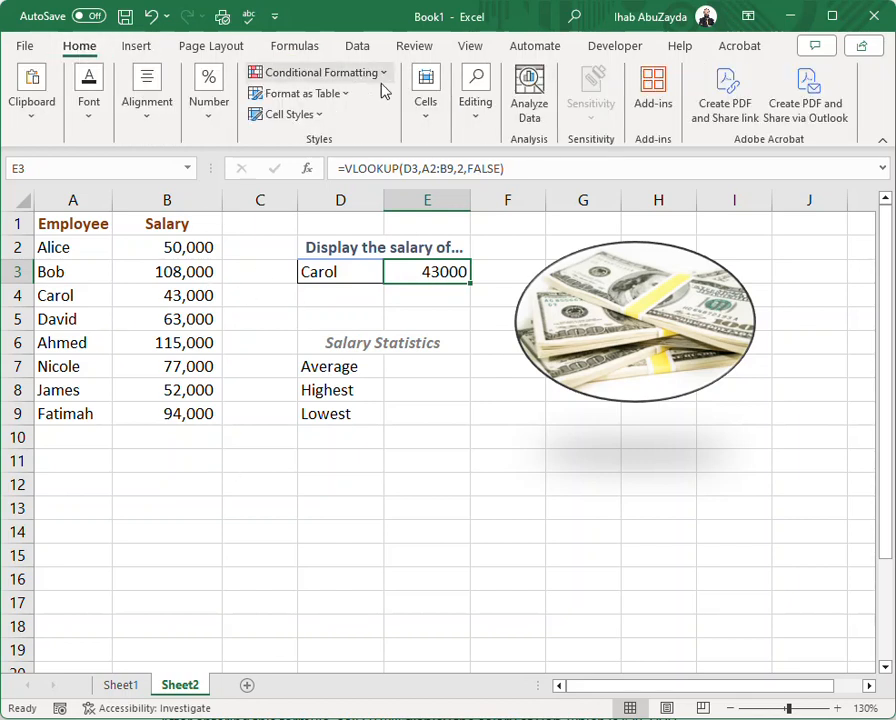
left_click(481, 128)
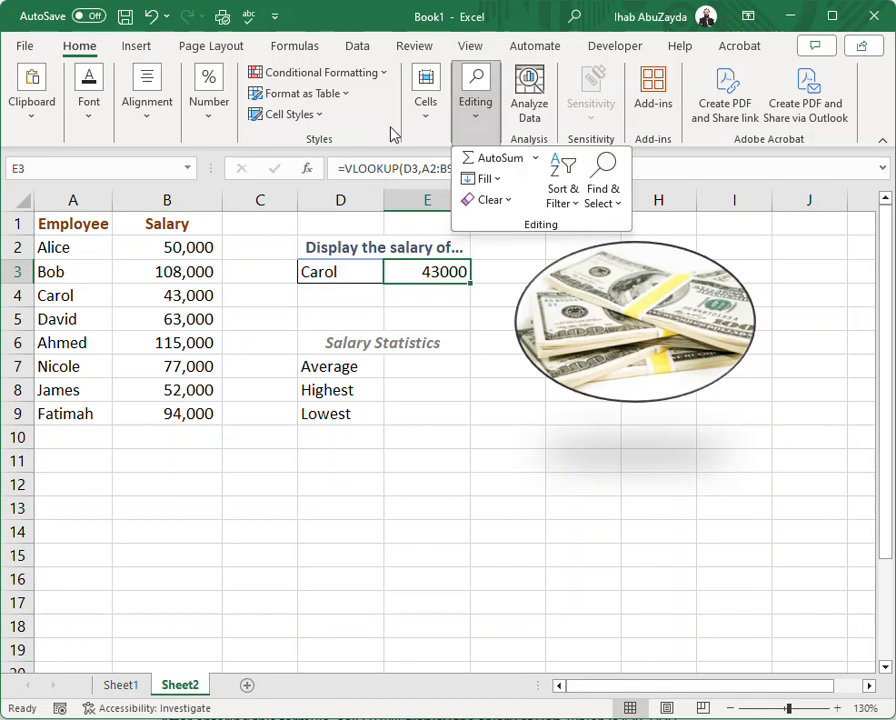
left_click(212, 118)
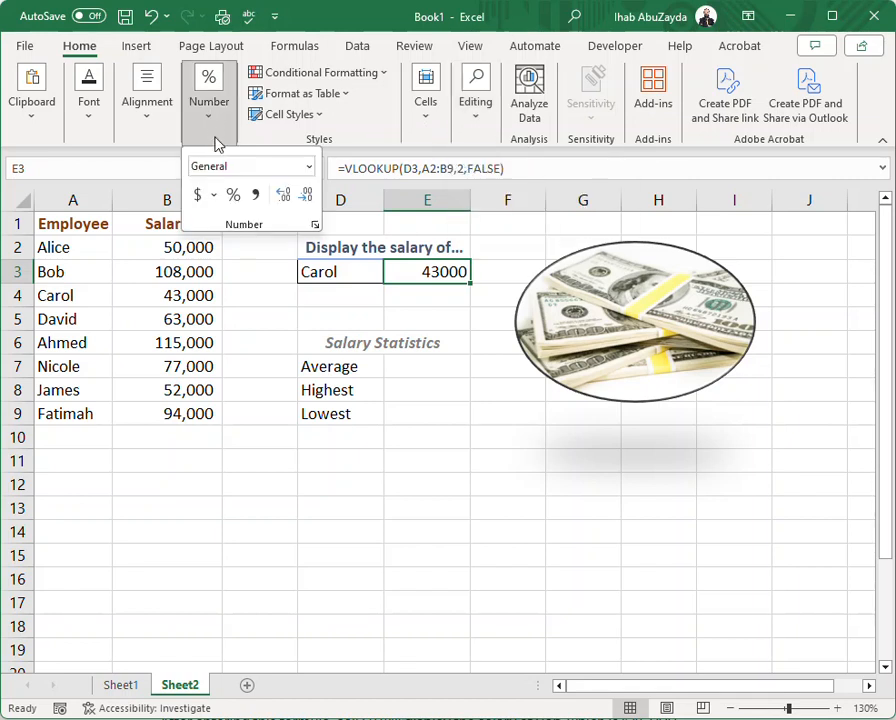
left_click(257, 197)
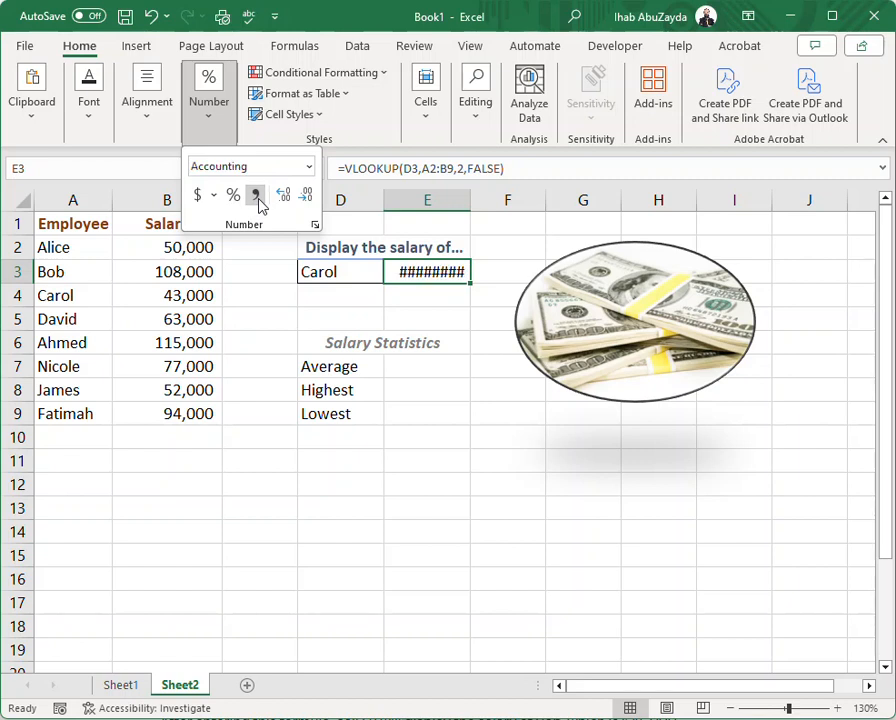
left_click(307, 199)
left_click(307, 199)
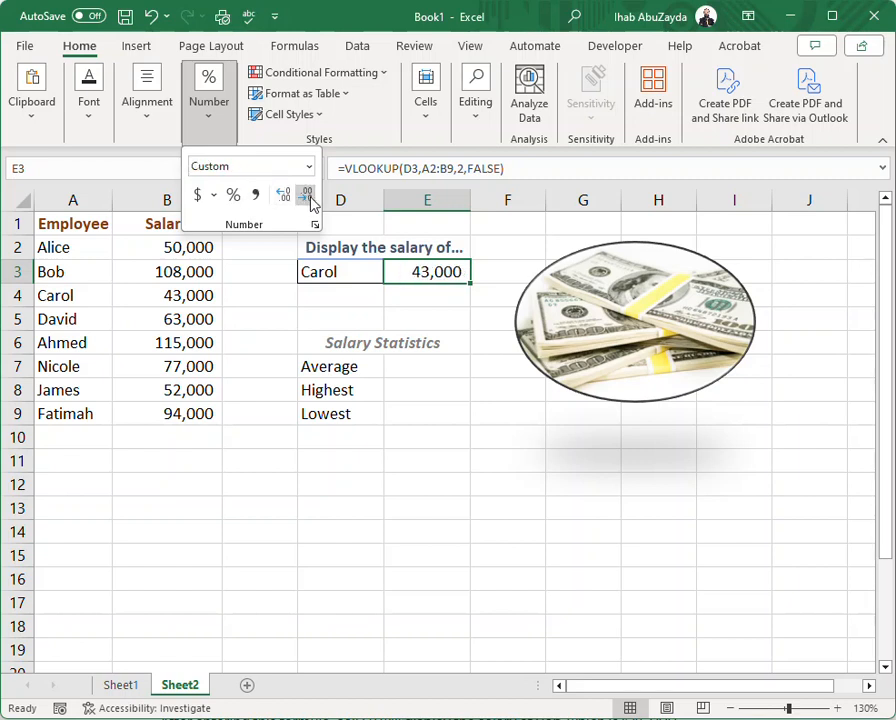
left_click(448, 298)
left_click(444, 294)
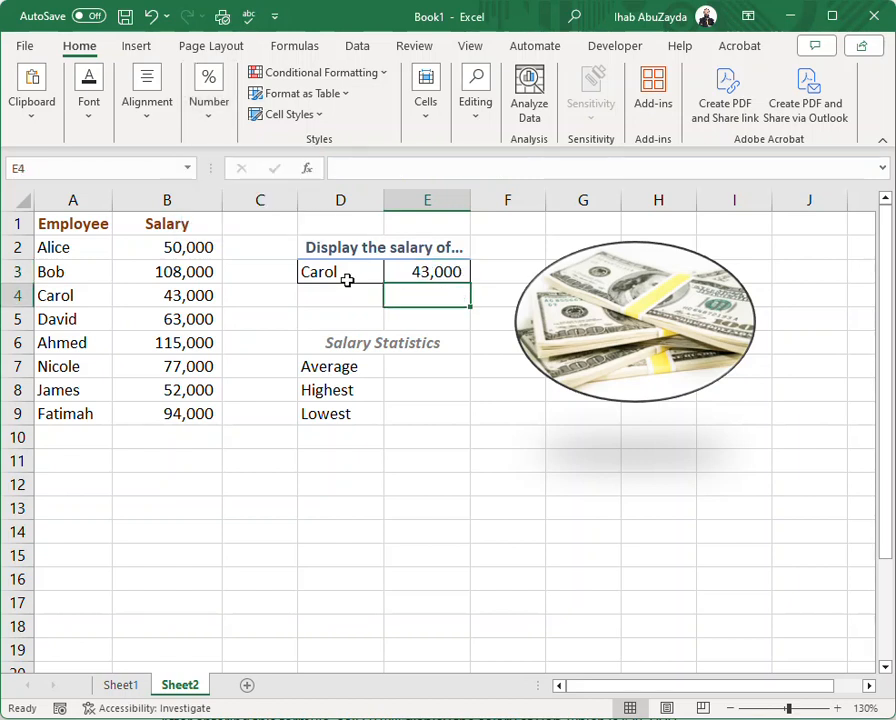
Replace the looked-up employee in D3 with the name listed in A7.
left_click(336, 276)
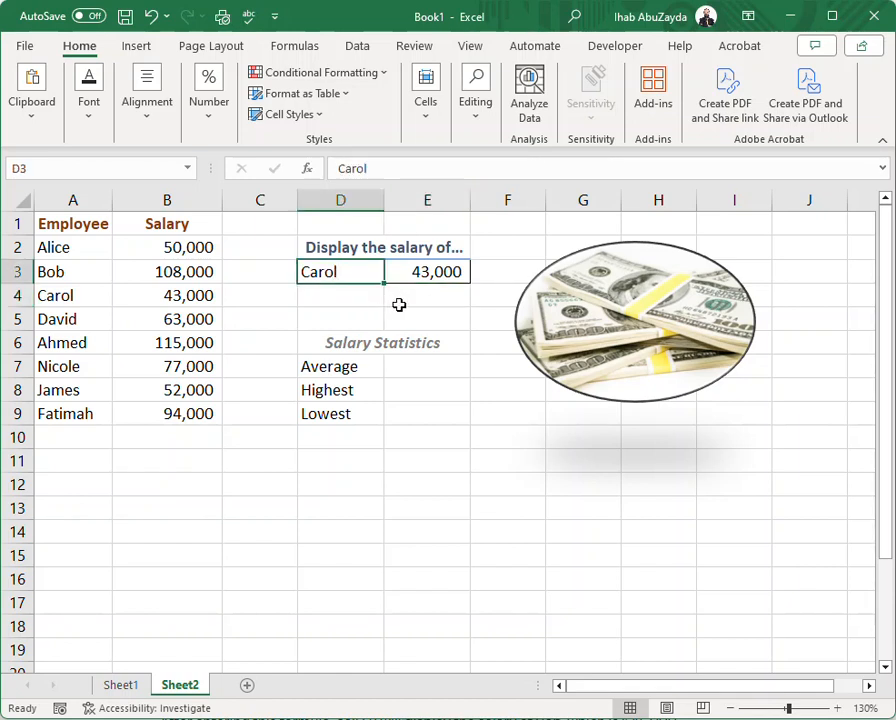
type("Nicole")
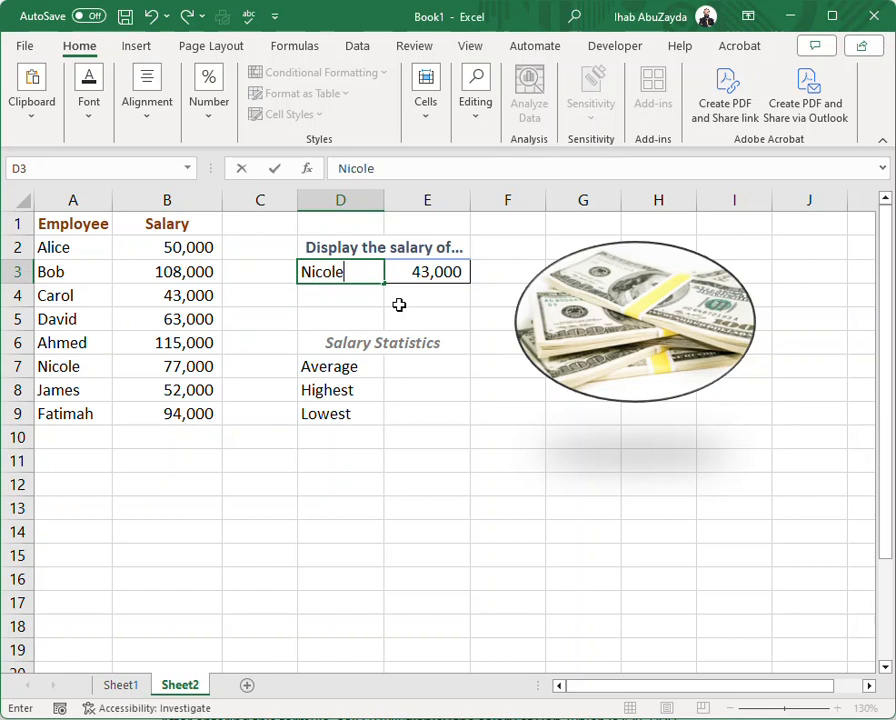
key("Return")
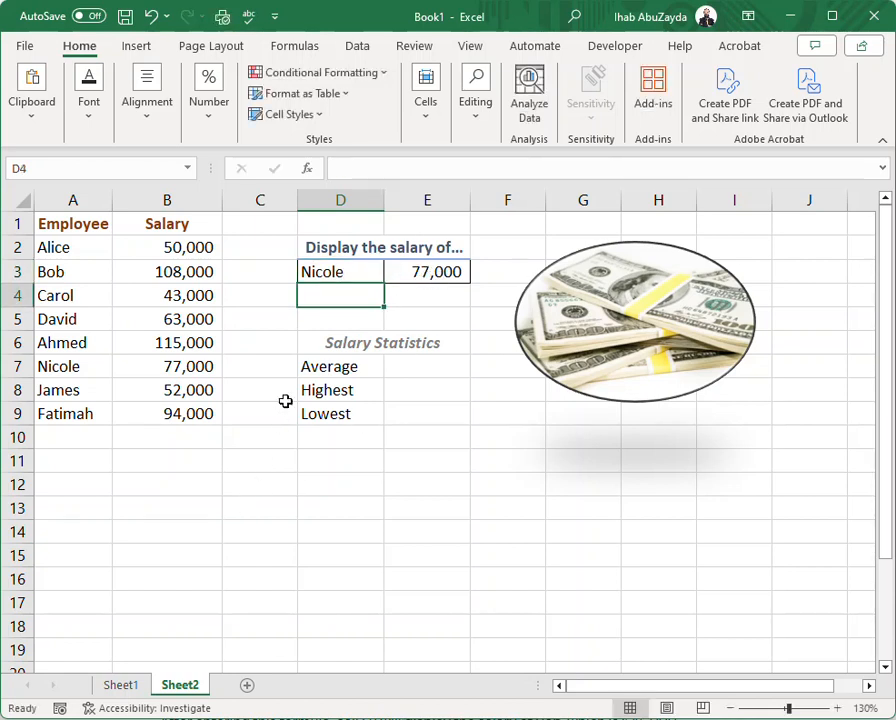
Replace the looked-up employee in D3 with the name listed in A6, and select the salary result in E3.
left_click(330, 273)
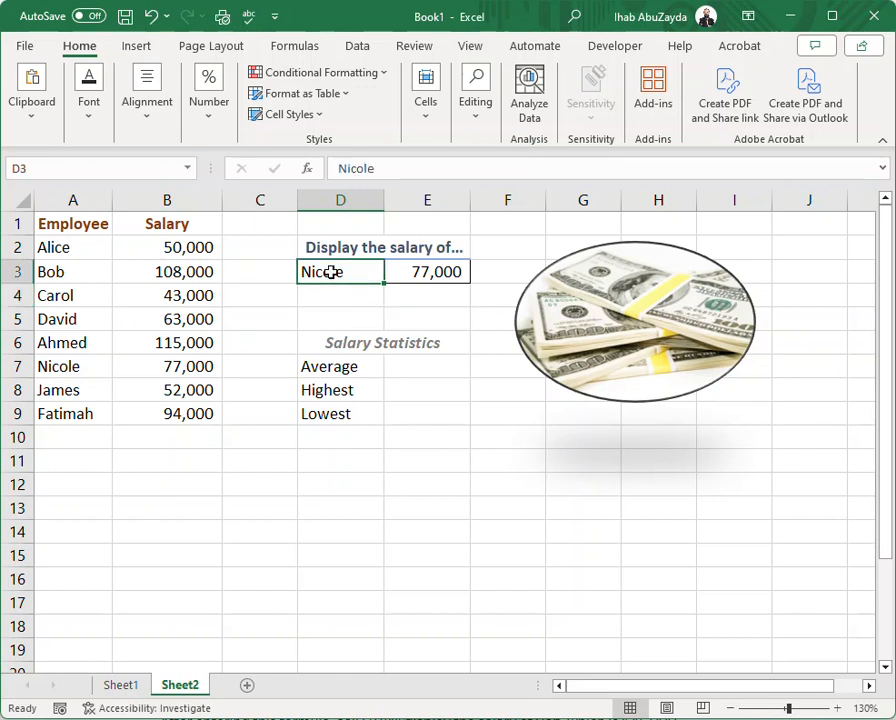
type("Ahmed")
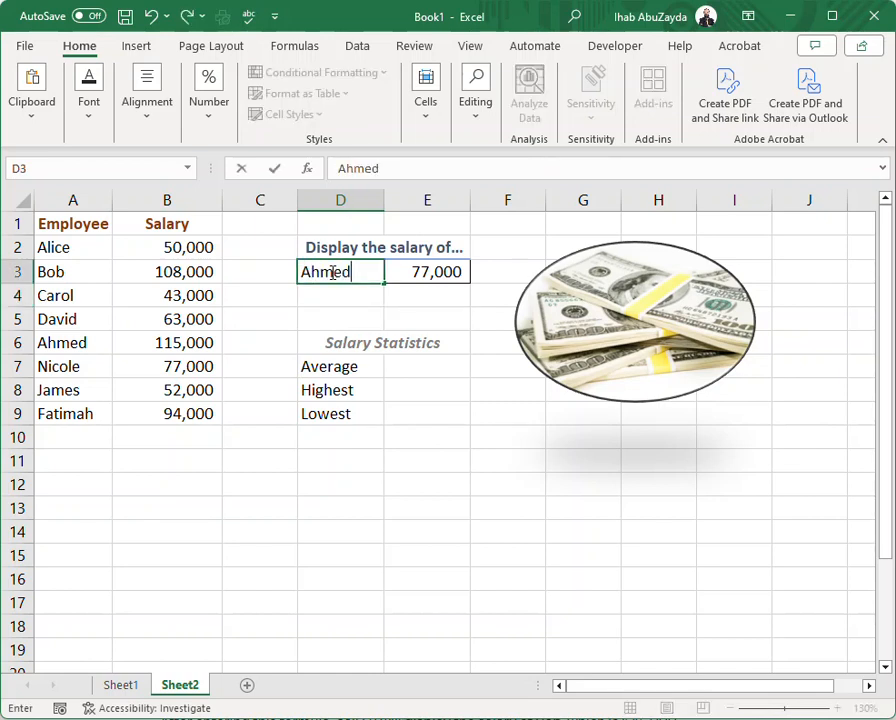
key("Return")
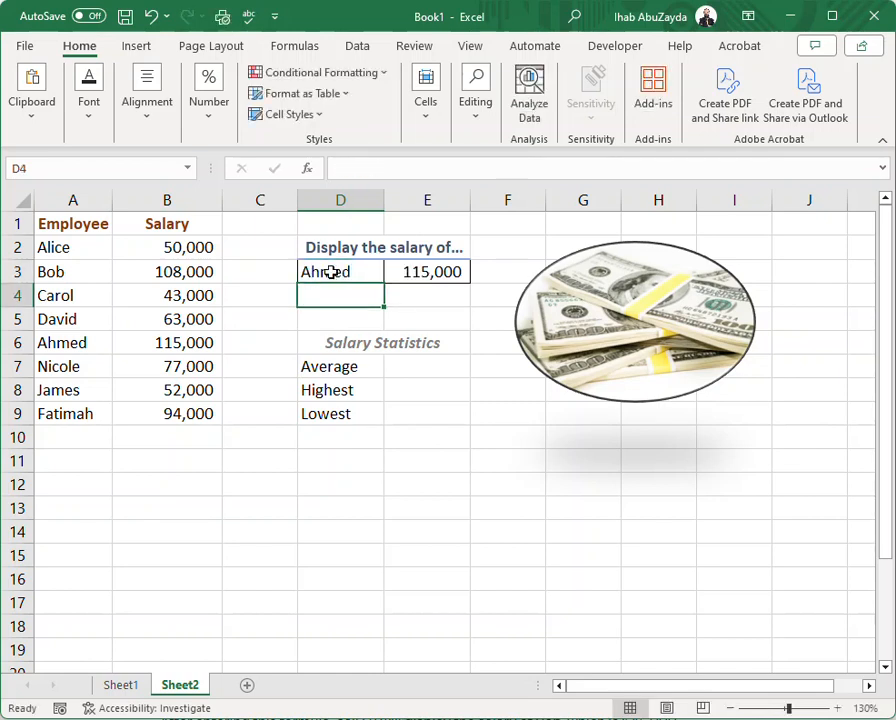
left_click(418, 268)
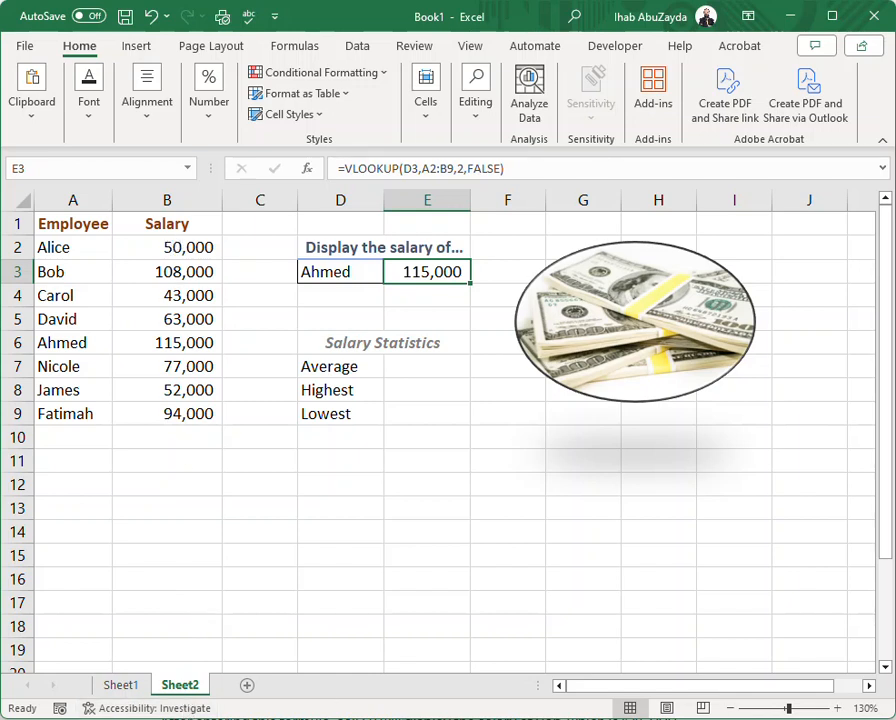
Misspell the employee name in D3 by removing its fourth letter, "e".
double_click(335, 272)
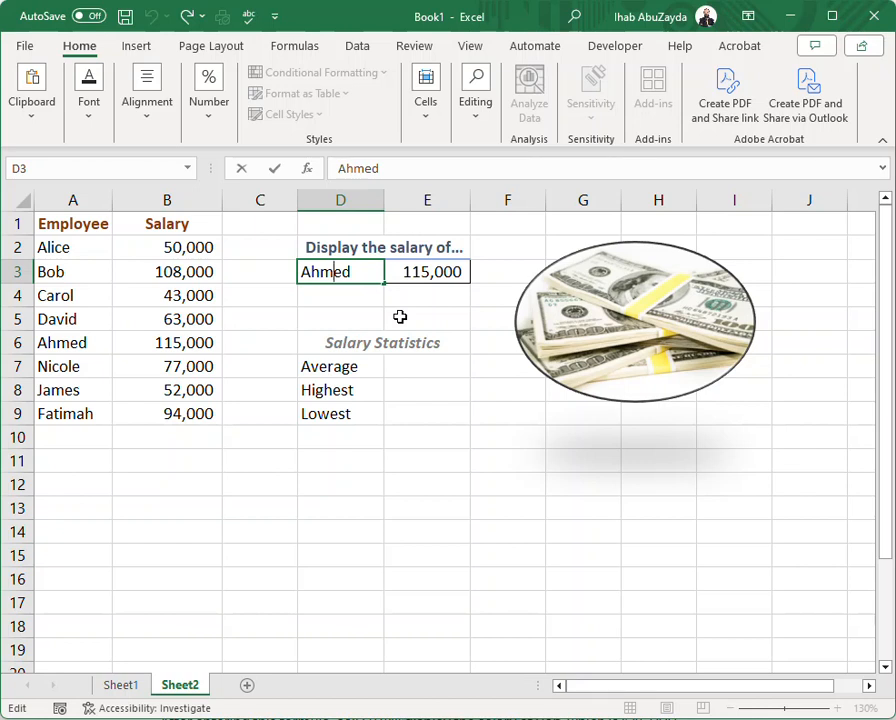
key("BackSpace")
key("Return")
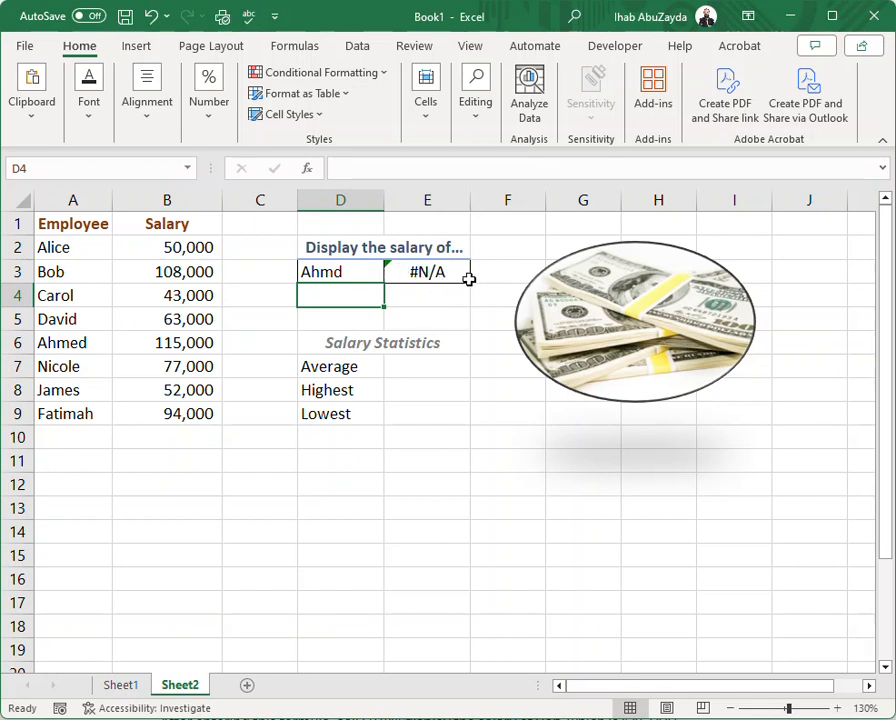
Wrap the VLOOKUP formula in E3 in IFERROR with "Employee not found" as the value returned on error.
left_click(406, 276)
double_click(398, 273)
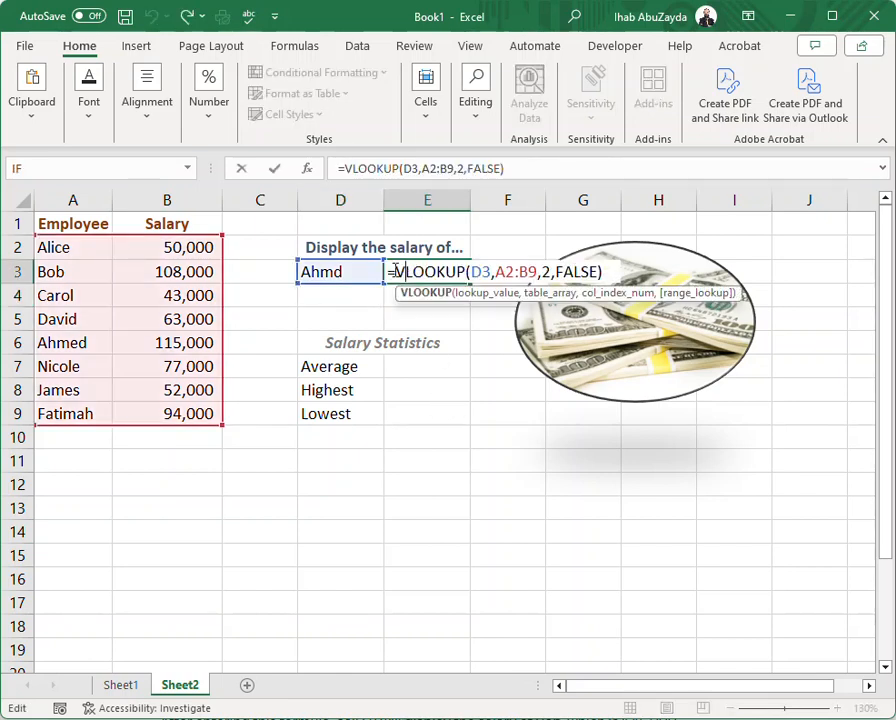
left_click(393, 271)
type("IF")
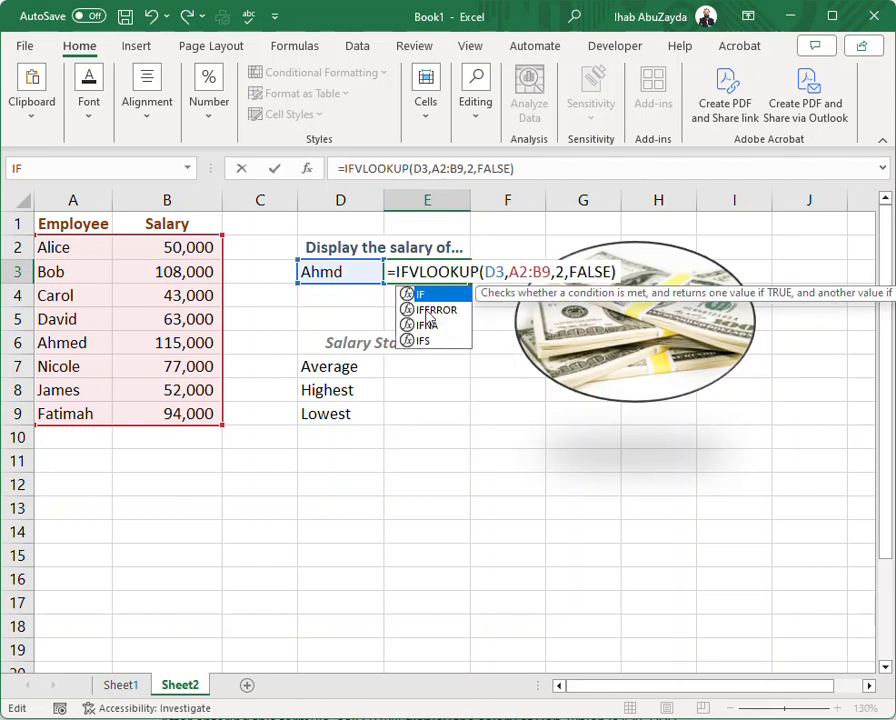
key("Down")
key("Tab")
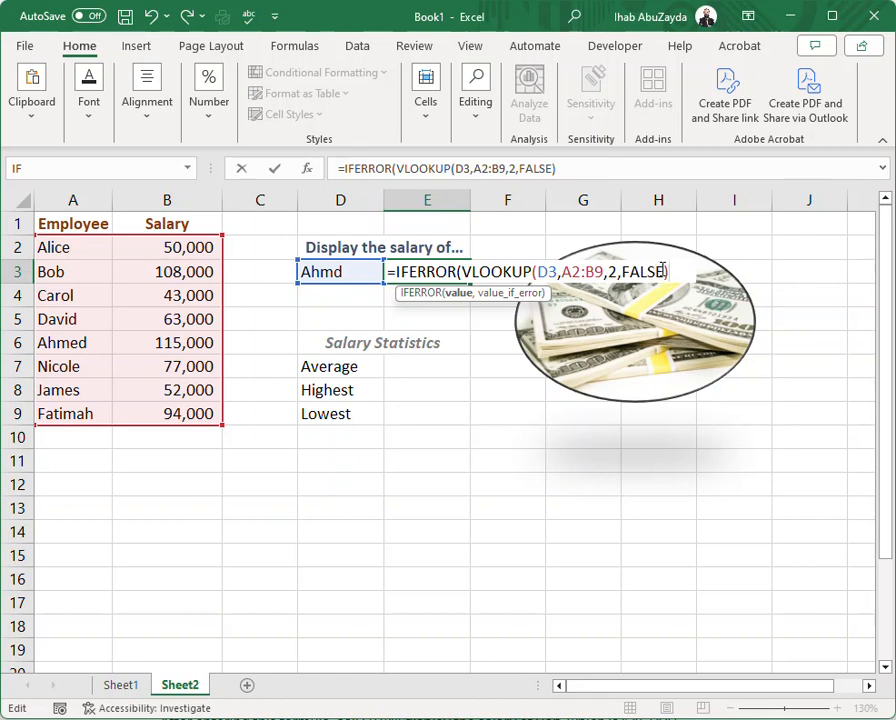
type(",")
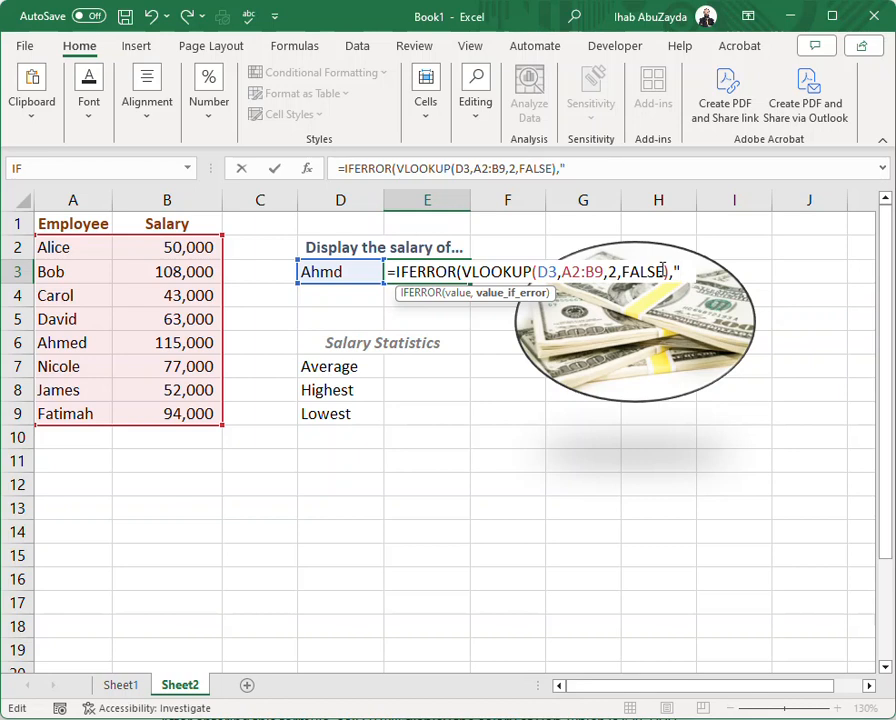
type("\"Em")
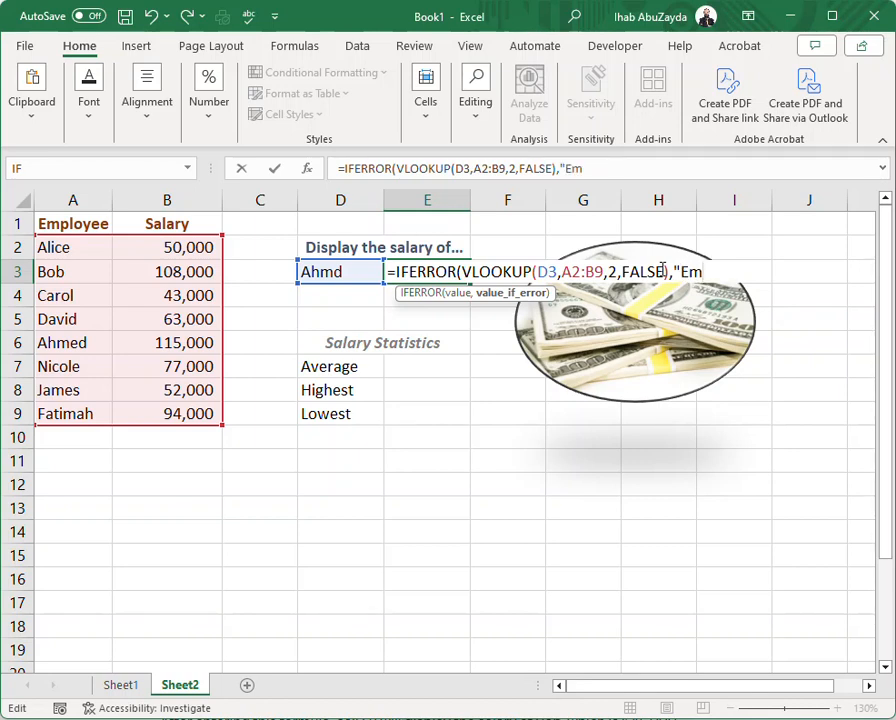
type("ployee not")
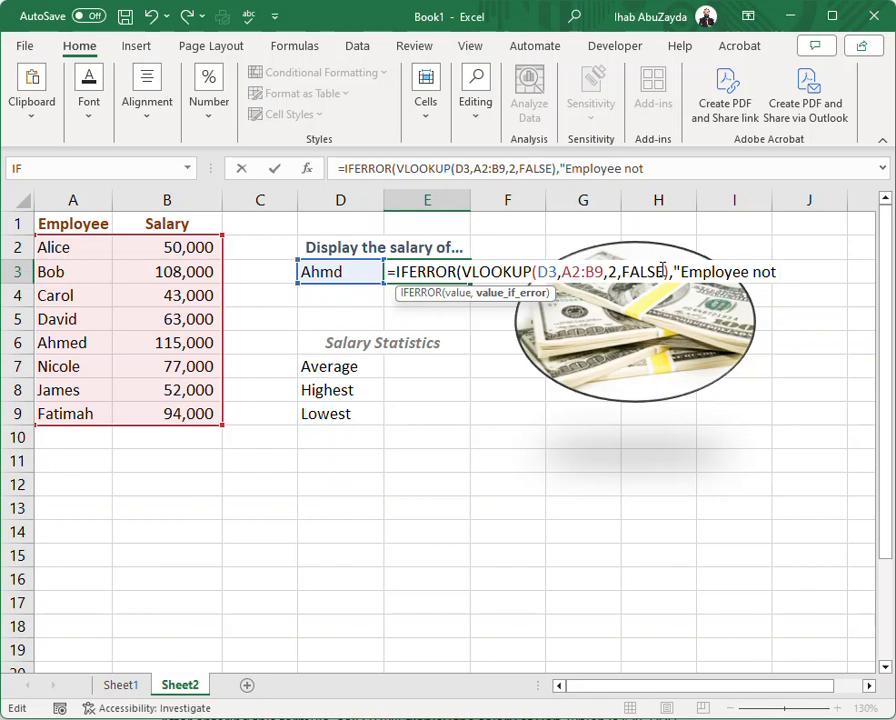
type("found\"")
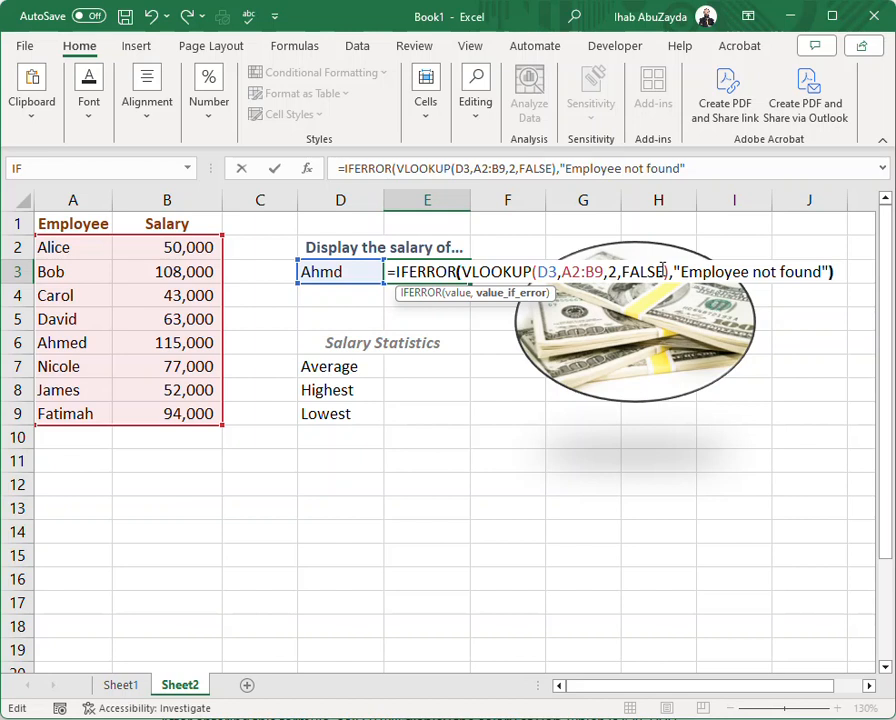
key("Return")
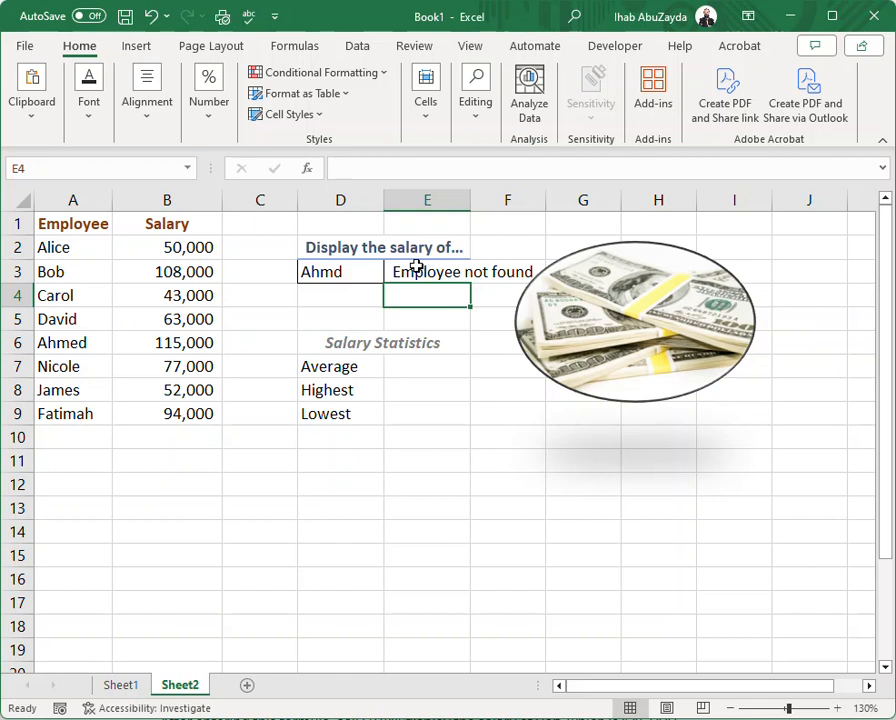
Widen column E to fit the full message in E3, and reposition the money picture over columns F to I.
left_click(628, 313)
left_click_drag(628, 313, 707, 314)
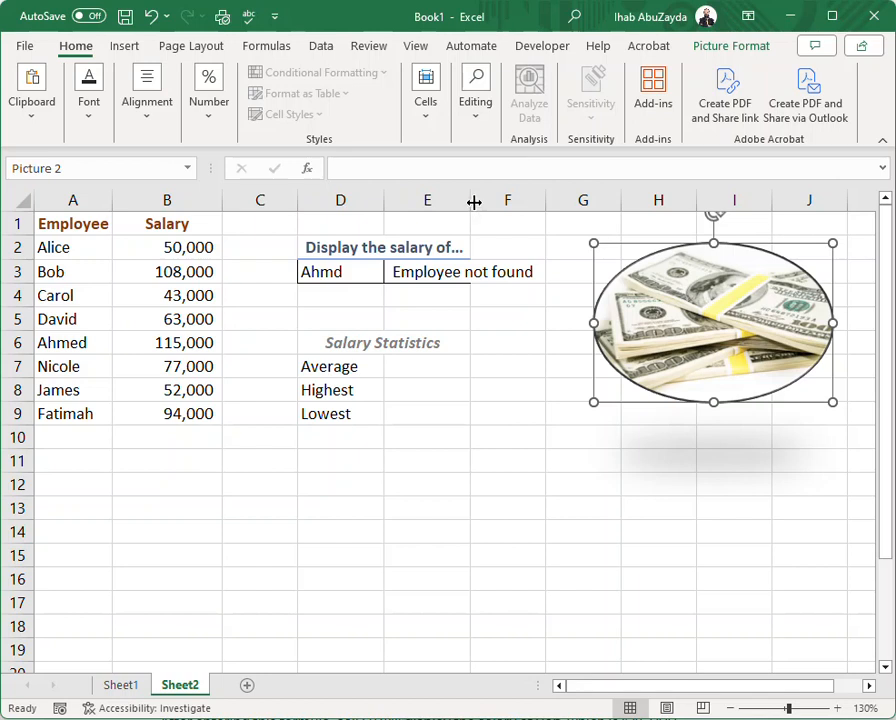
left_click_drag(469, 202, 555, 202)
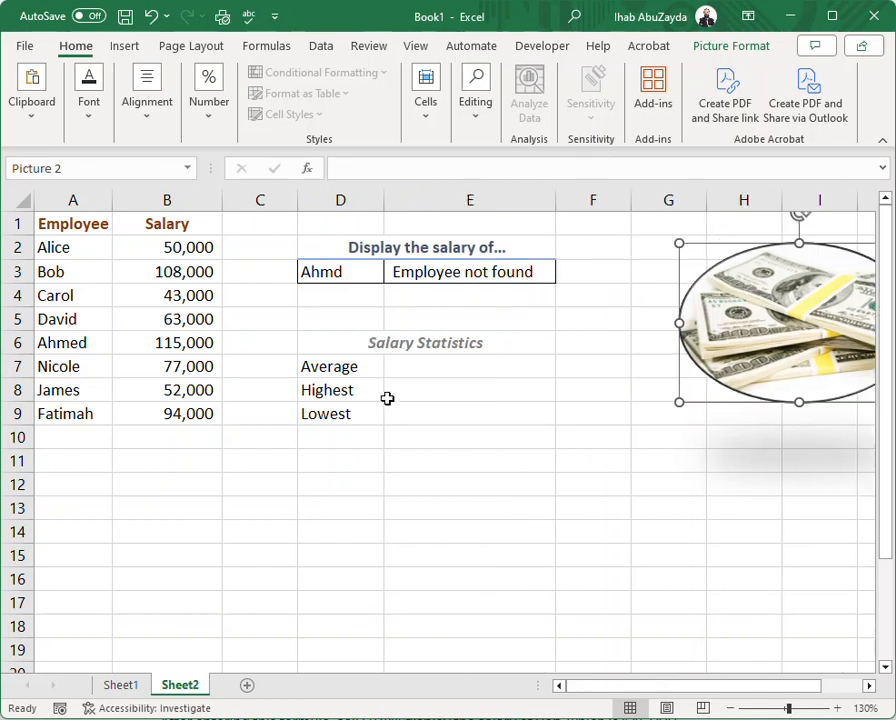
left_click_drag(741, 336, 662, 336)
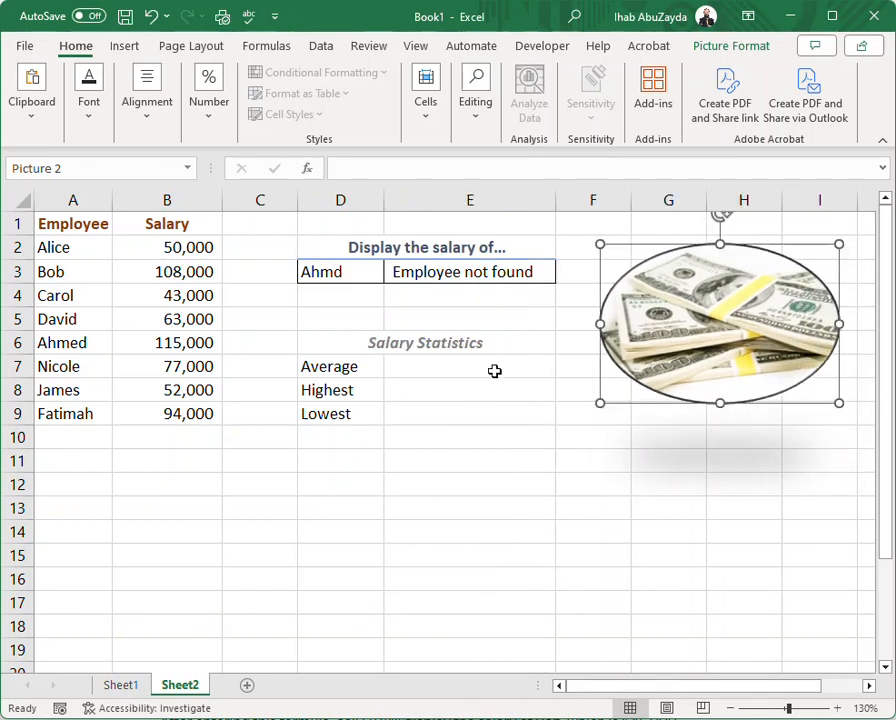
Replace the misspelled employee name in D3 with the name listed in A3.
left_click(333, 272)
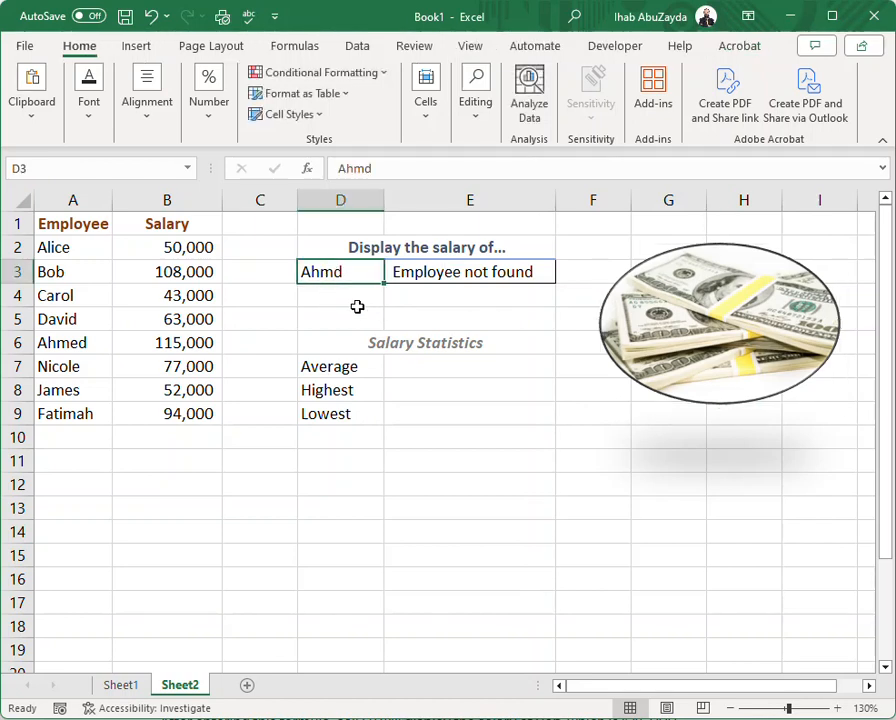
type("Bob")
key("Return")
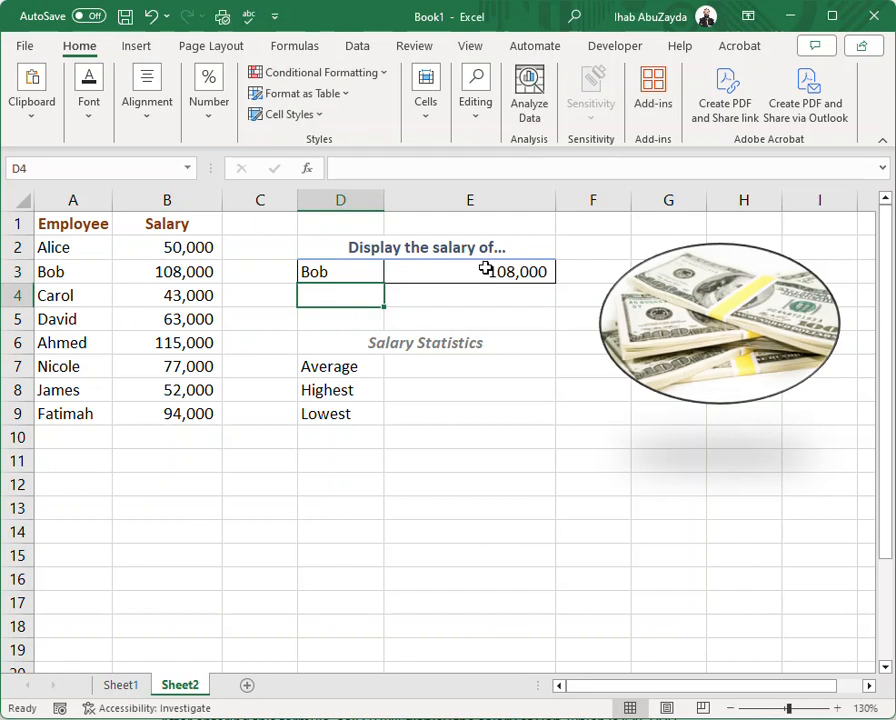
Replace the looked-up employee in D3 with a first name that is missing from the Employee column.
left_click(344, 272)
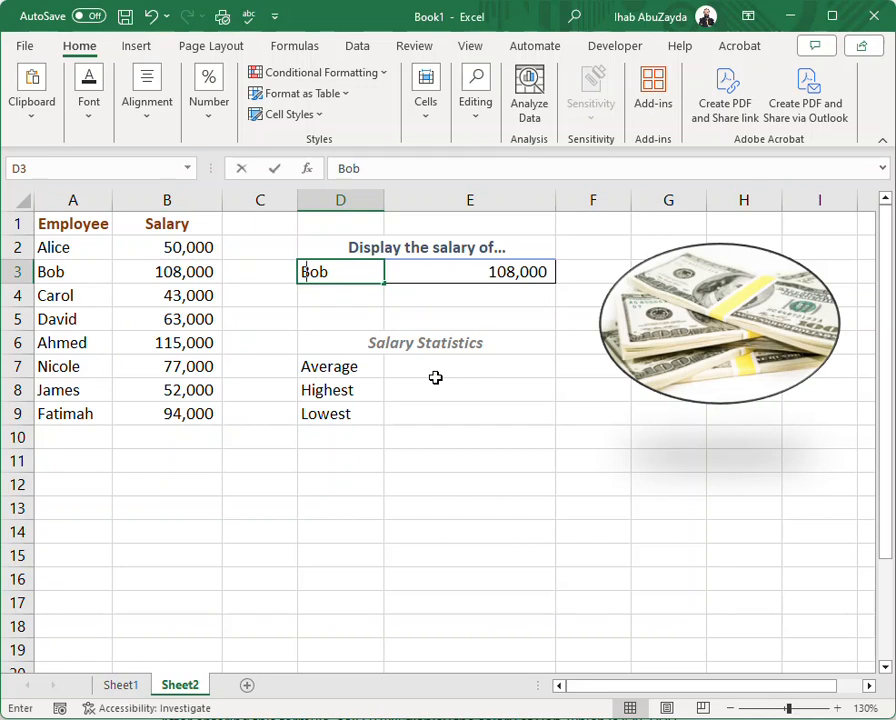
type("Jack")
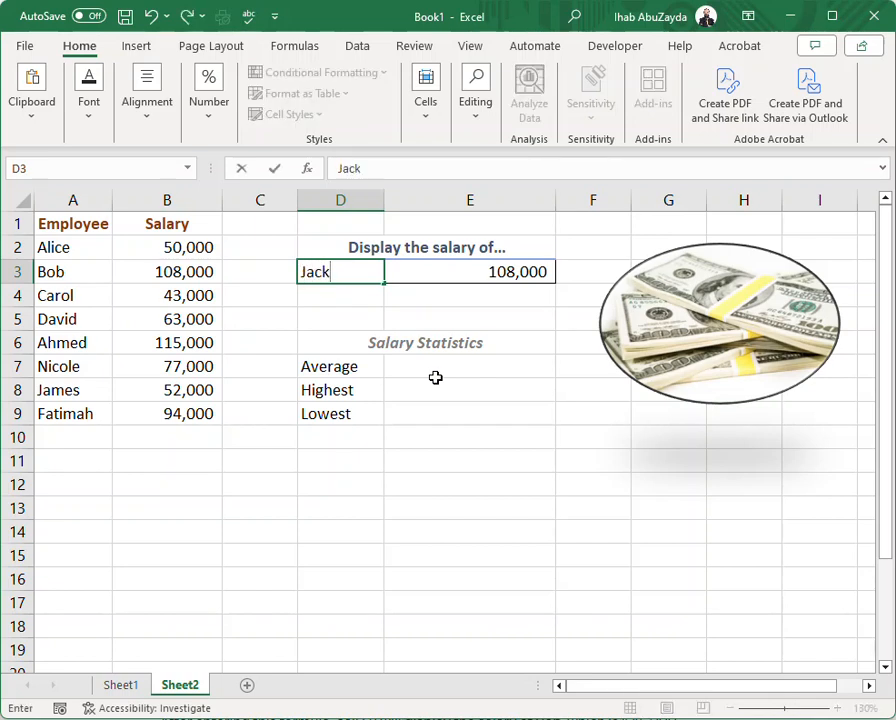
key("Return")
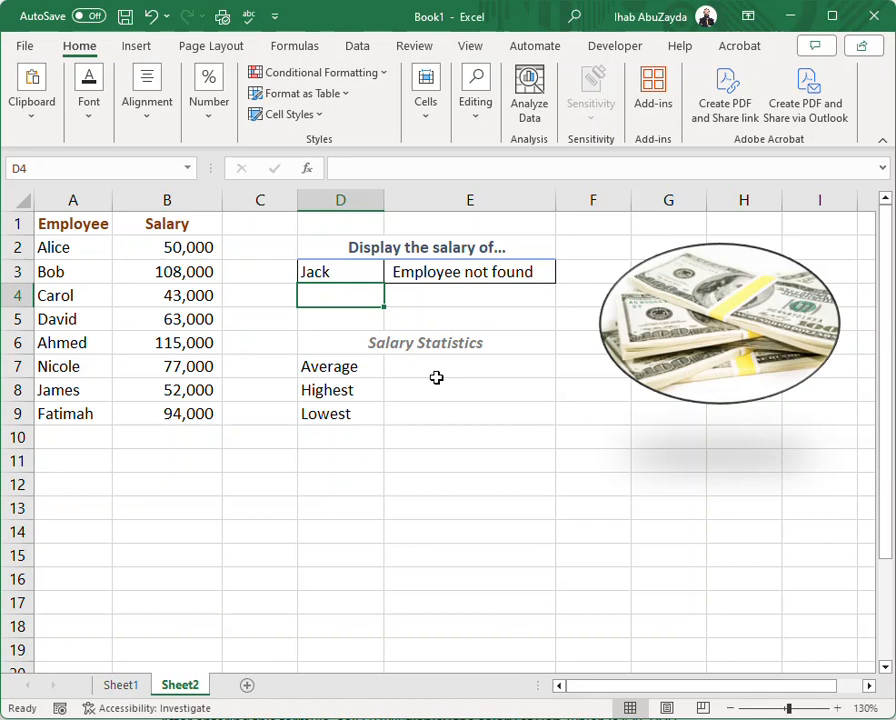